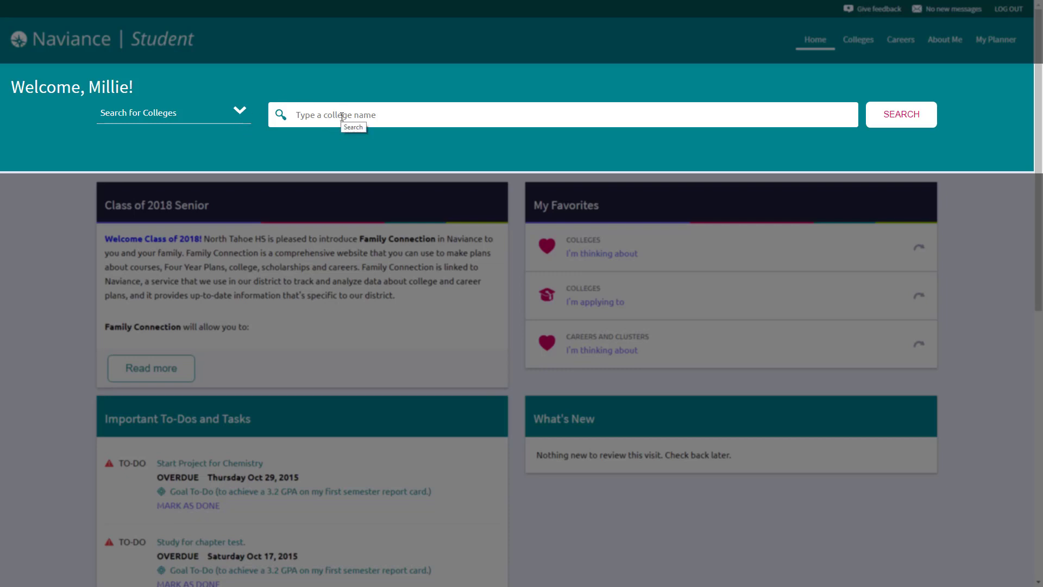
Switch the Search for type to Careers, then back to Colleges, and submit a college-name search
left_click(242, 113)
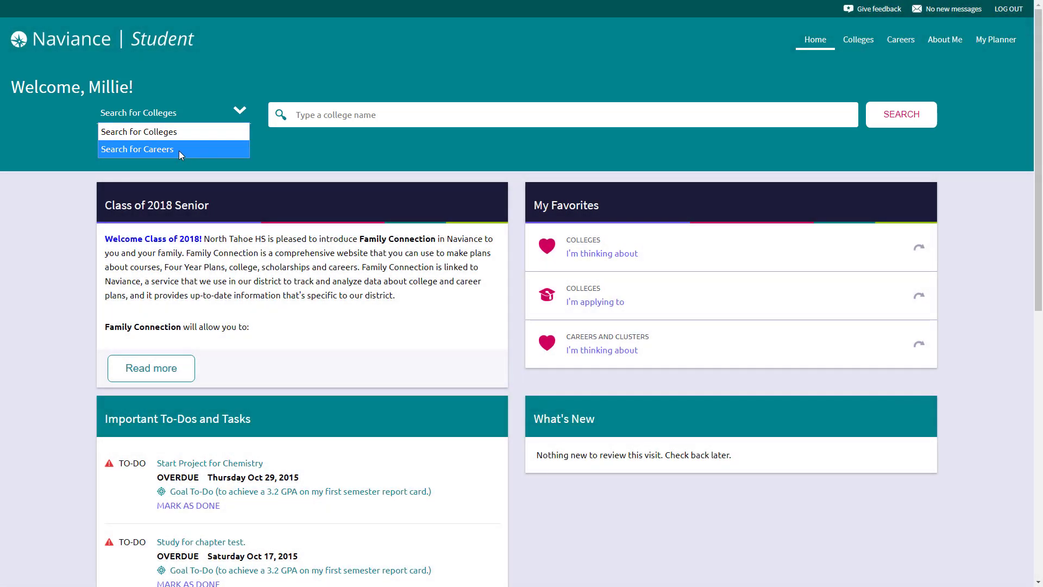
left_click(178, 151)
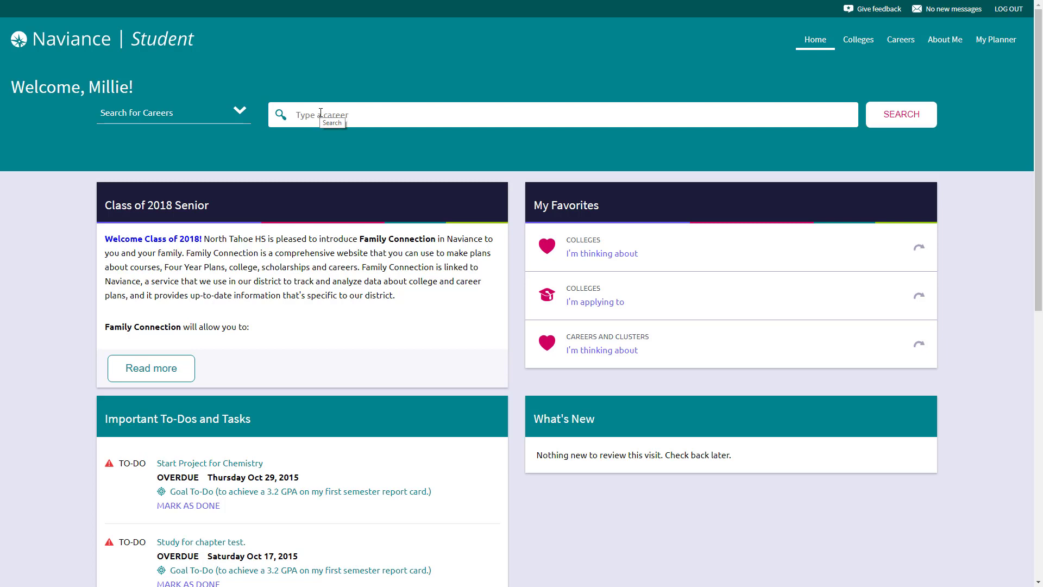
left_click(234, 111)
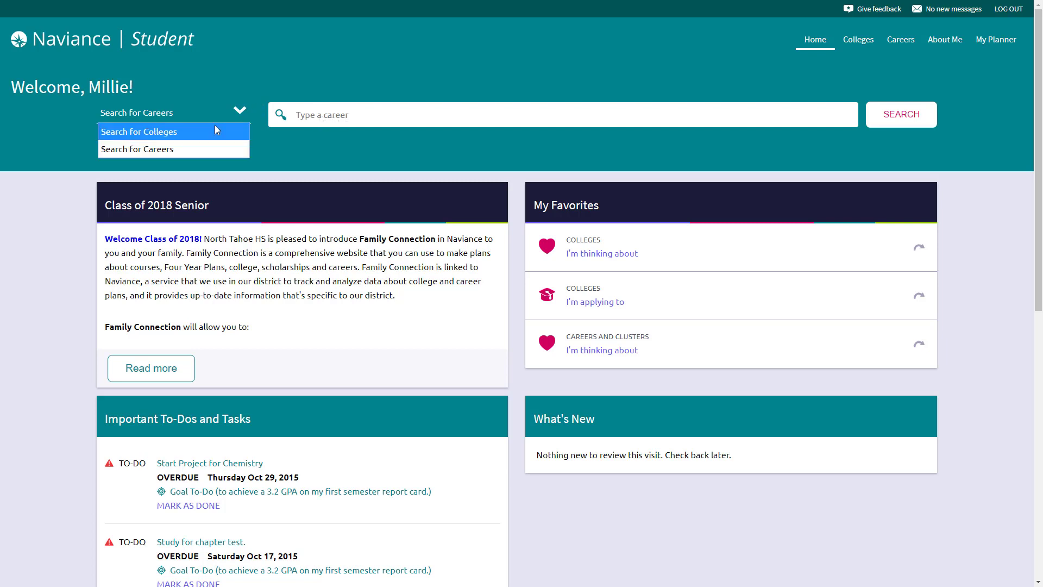
left_click(215, 130)
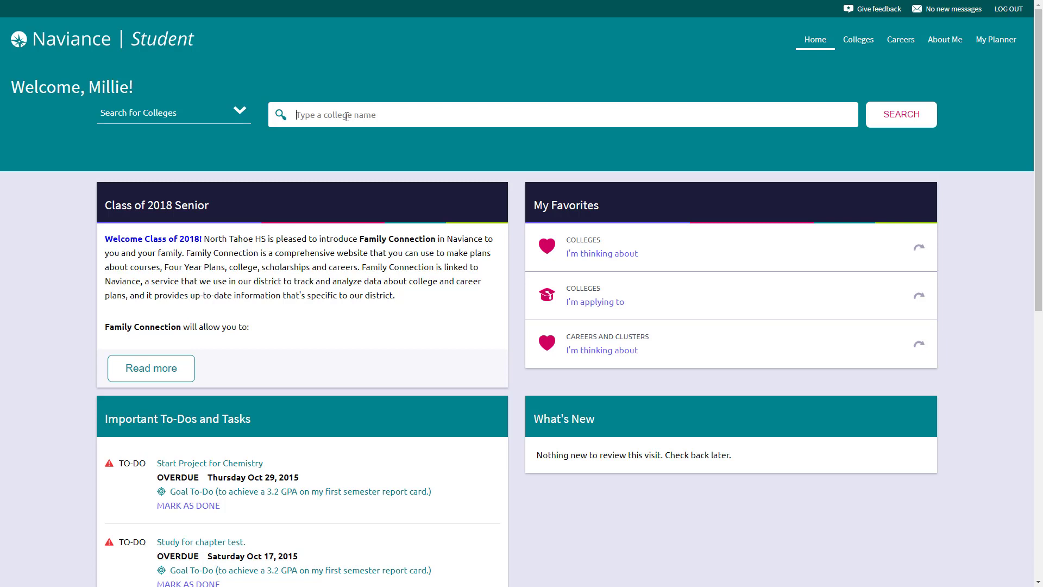
type("stanford")
key("Return")
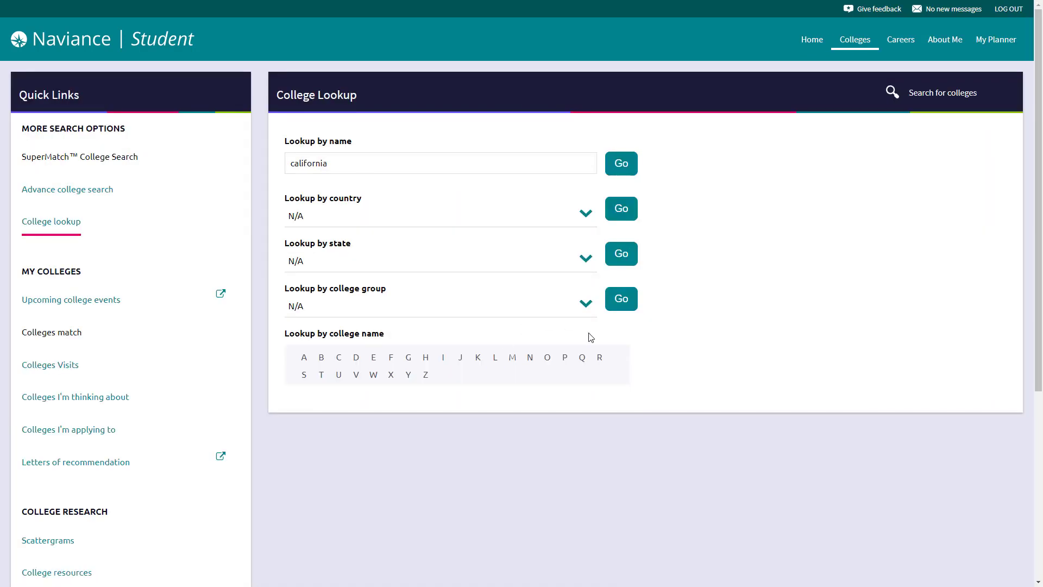
Run the name lookup for california and scroll through the matching colleges and their cities
left_click(627, 168)
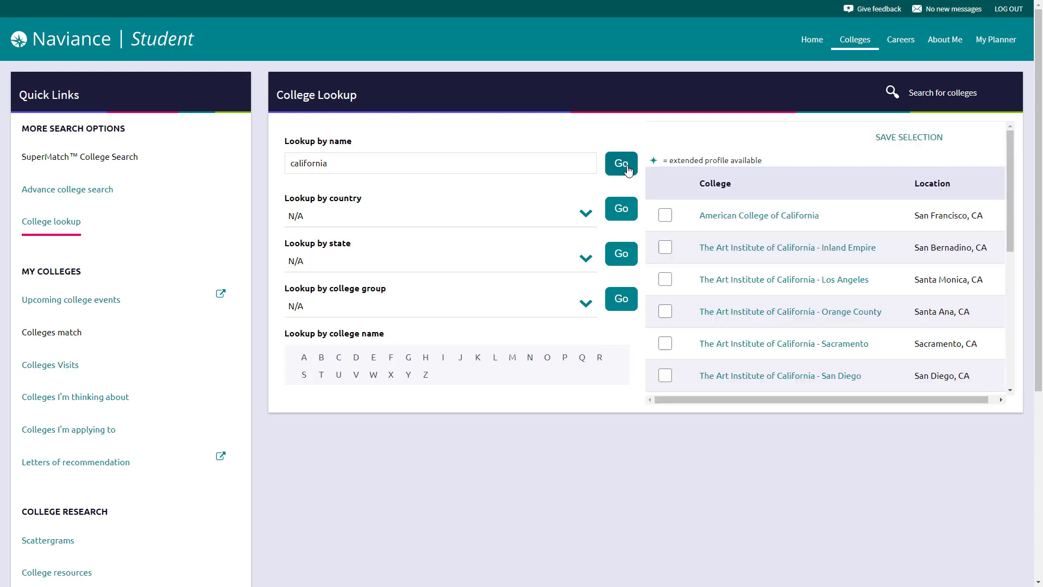
scroll(816, 248, "down", 2)
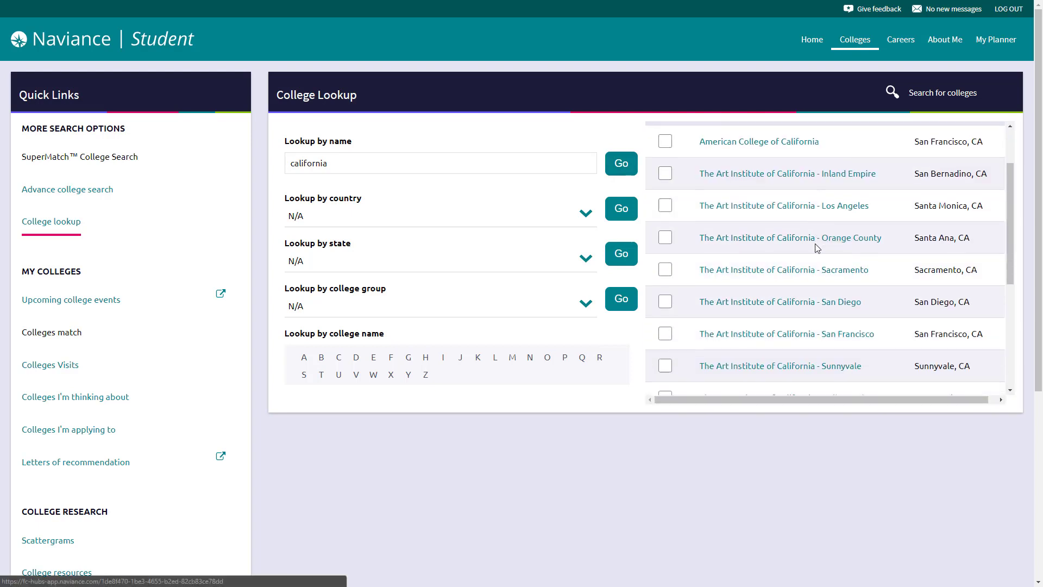
scroll(816, 247, "down", 15)
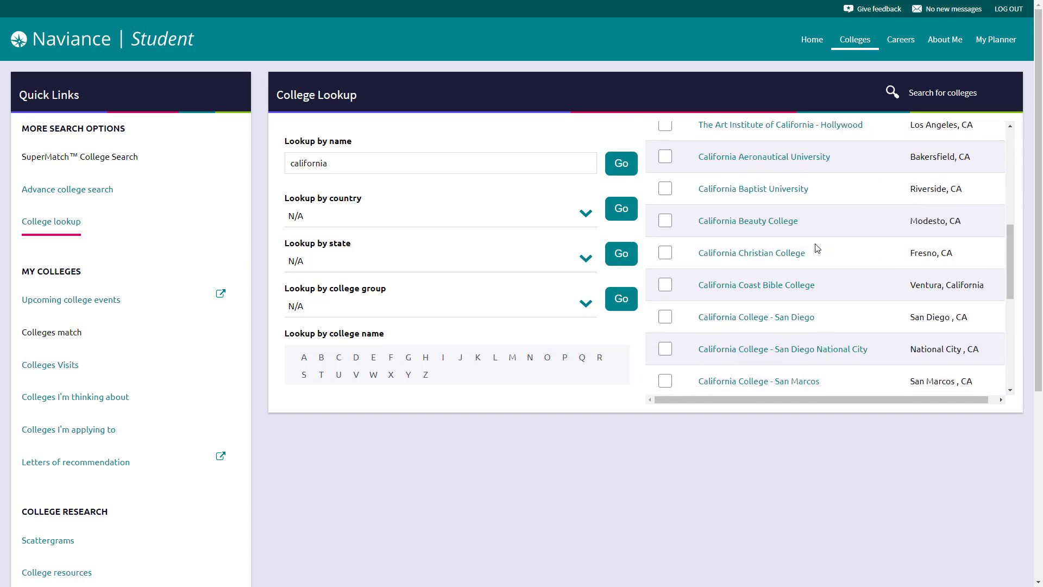
scroll(816, 248, "down", 6)
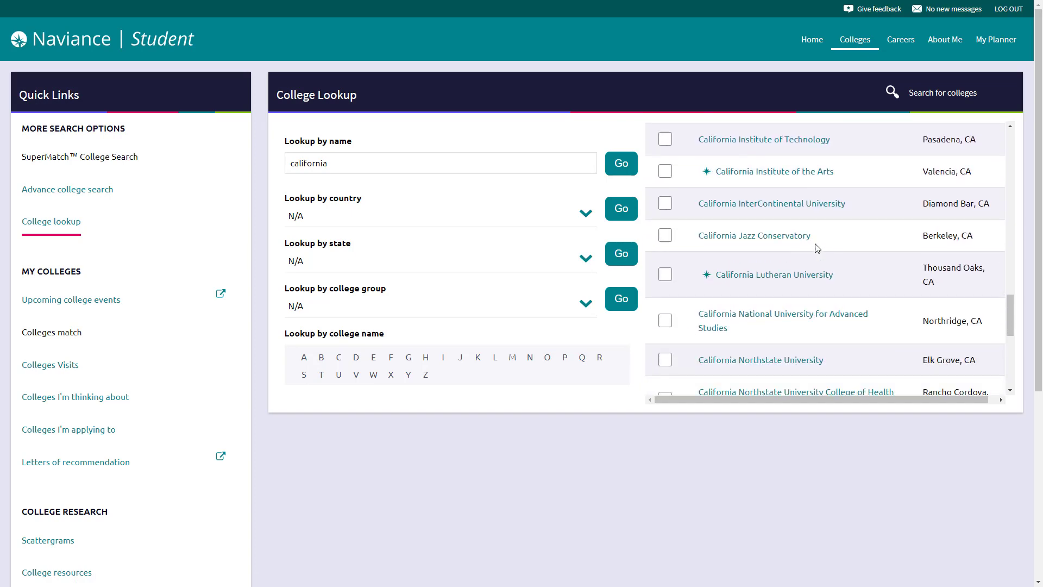
scroll(816, 247, "up", 6)
scroll(816, 247, "up", 17)
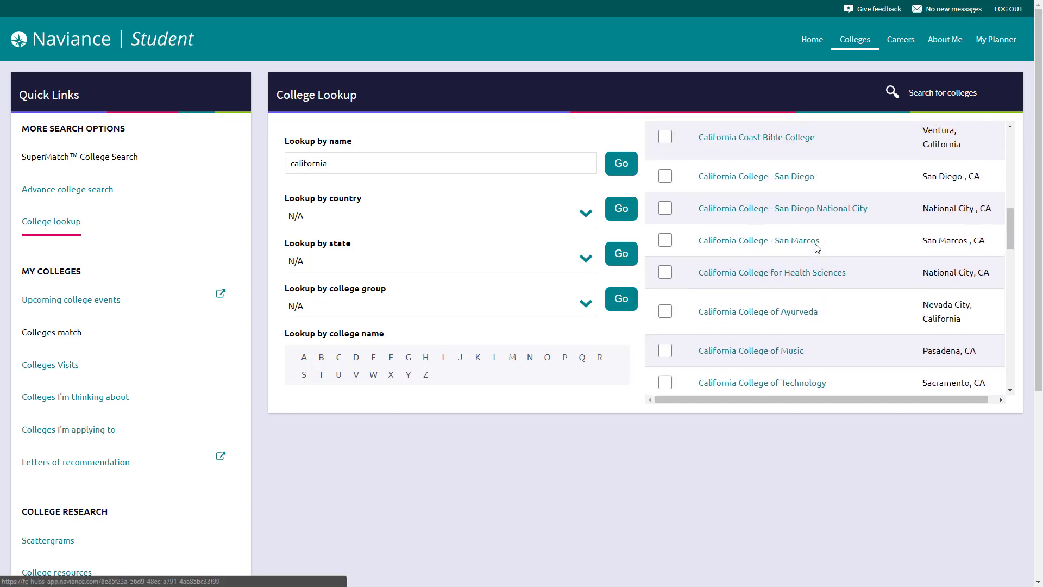
scroll(802, 250, "down", 8)
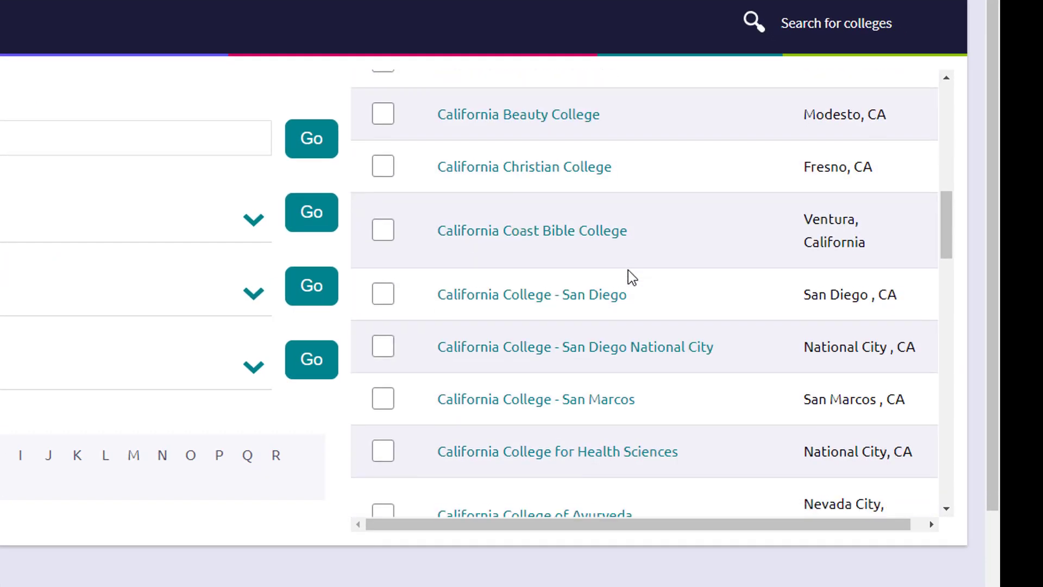
scroll(630, 276, "down", 5)
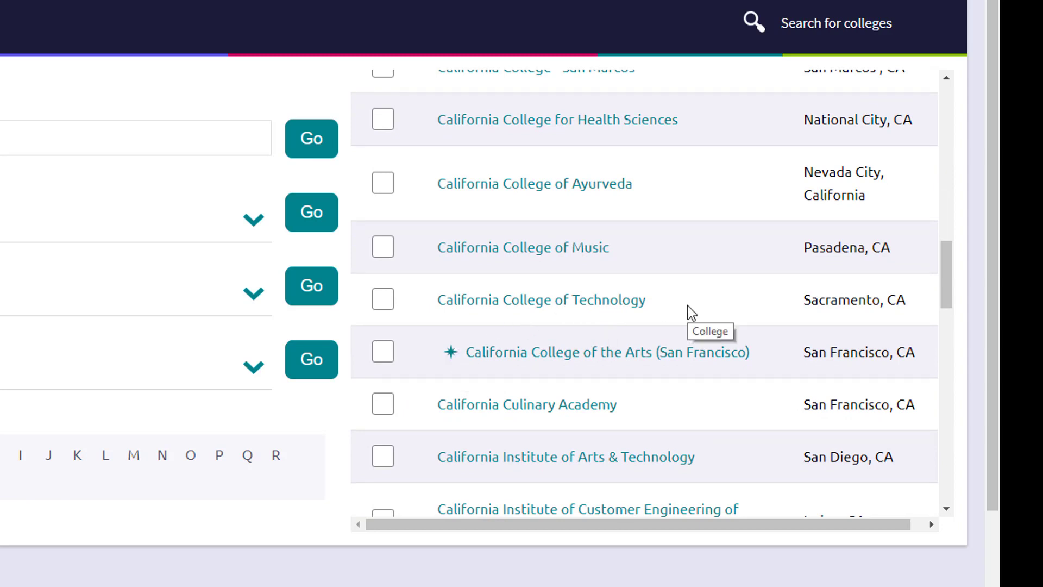
scroll(691, 313, "down", 3)
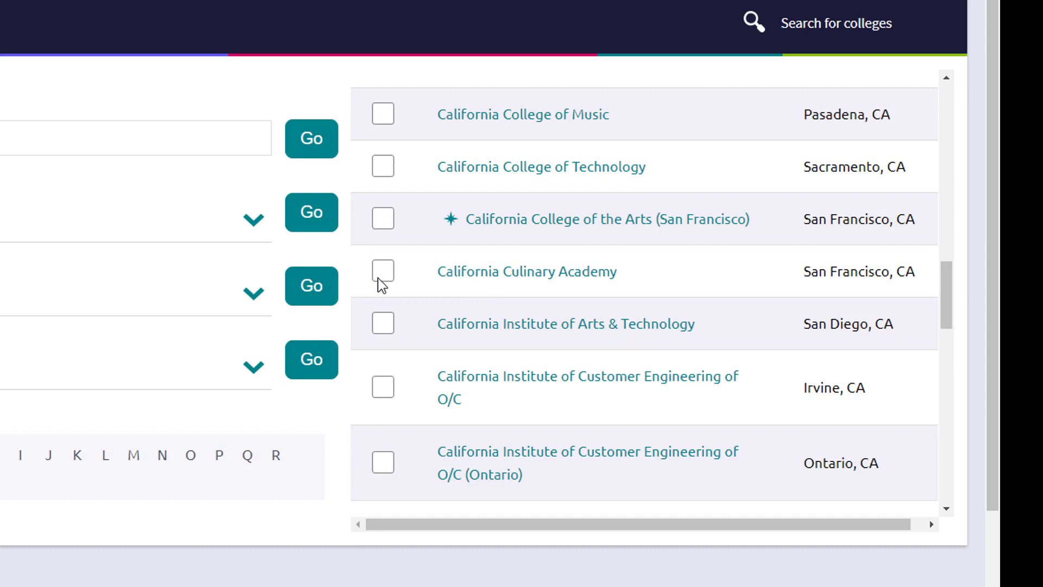
scroll(382, 285, "down", 8)
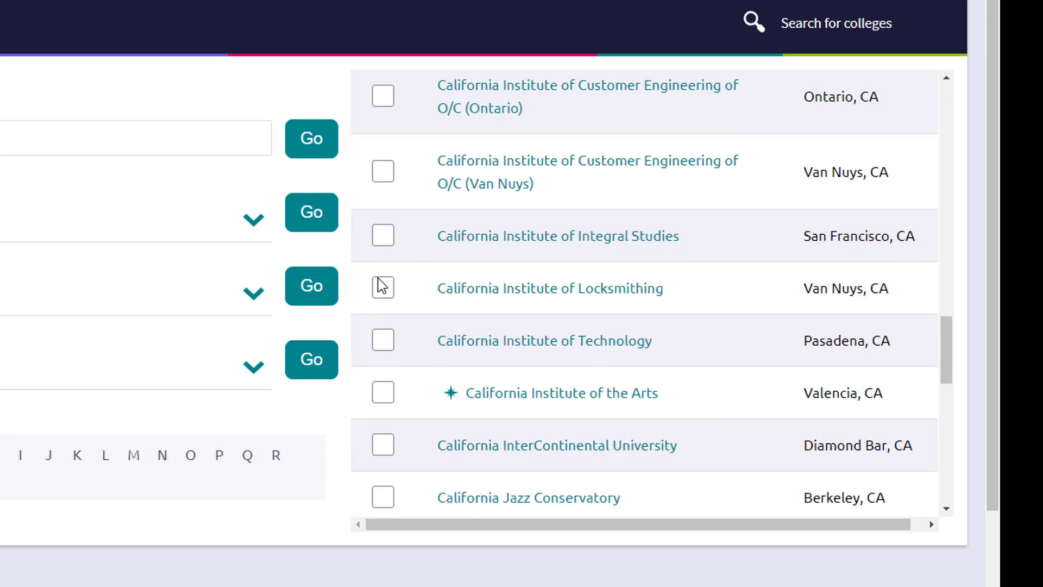
scroll(382, 285, "down", 12)
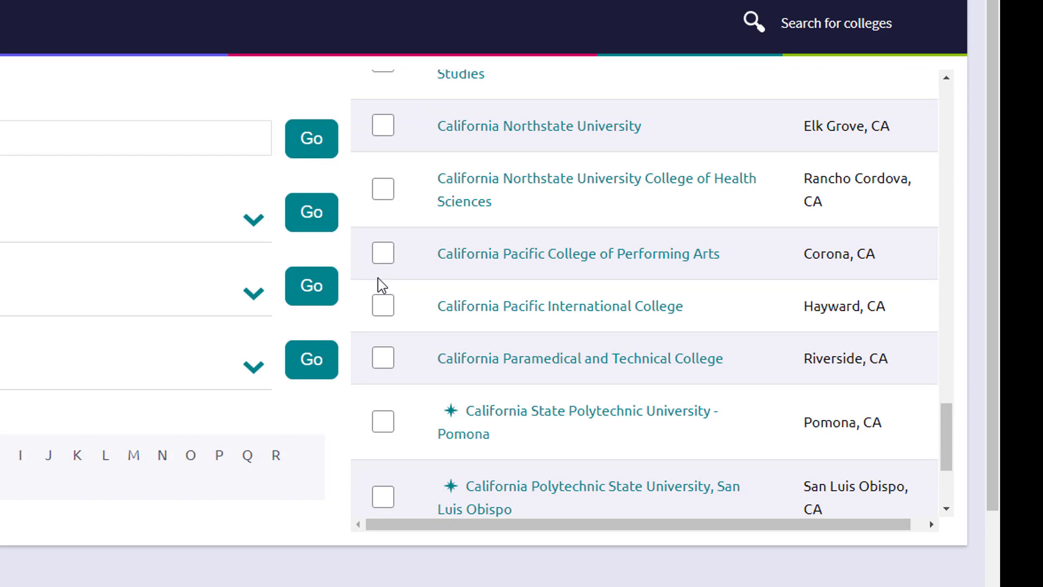
Select California Northstate University and Cal Poly San Luis Obispo, and save the selection
left_click(389, 133)
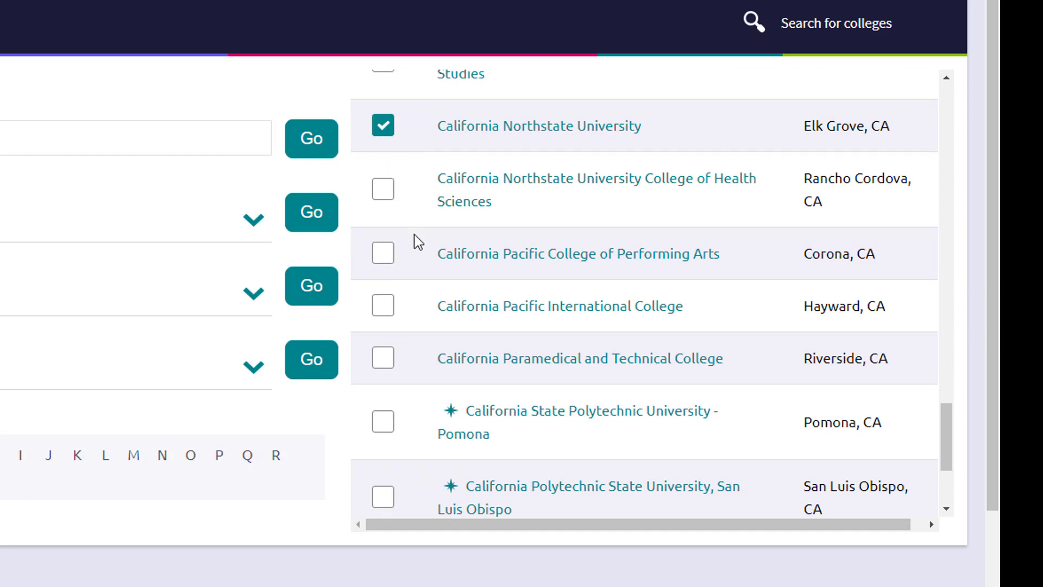
scroll(414, 243, "down", 3)
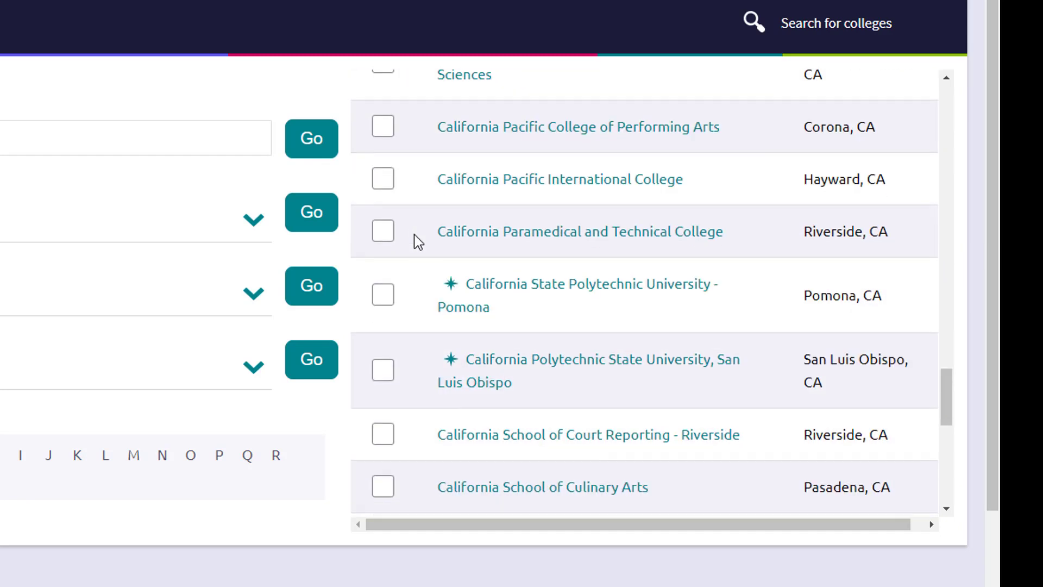
left_click(385, 373)
scroll(541, 399, "up", 10)
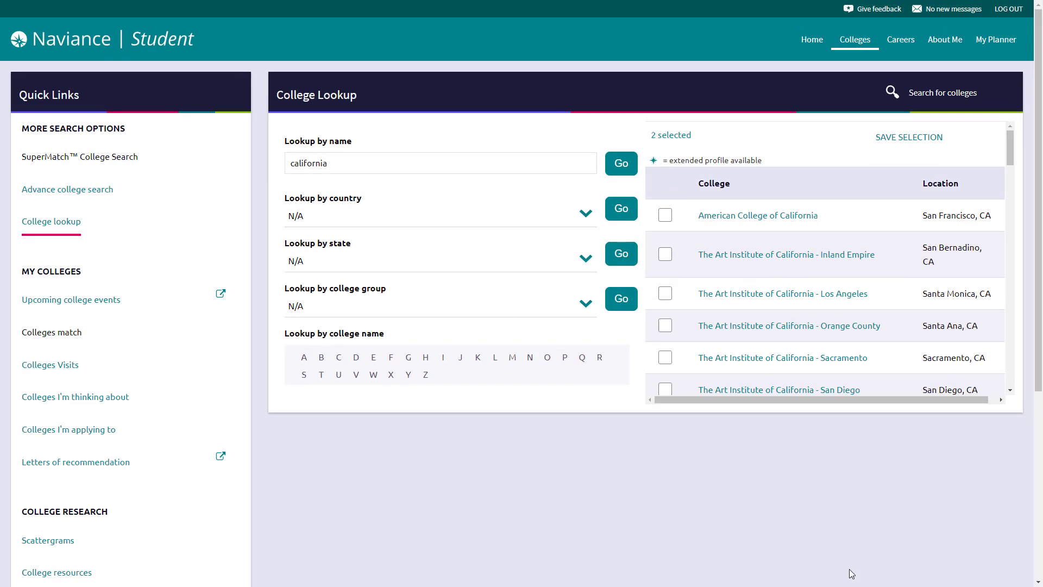
left_click(892, 141)
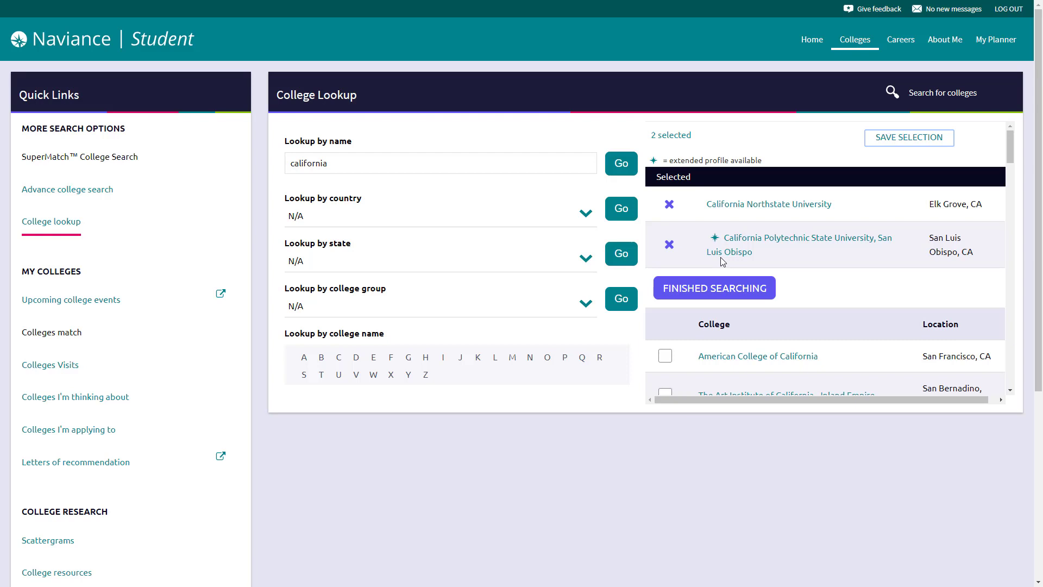
Finish searching to list the two colleges under Colleges I'm thinking about, then return Home
left_click(718, 290)
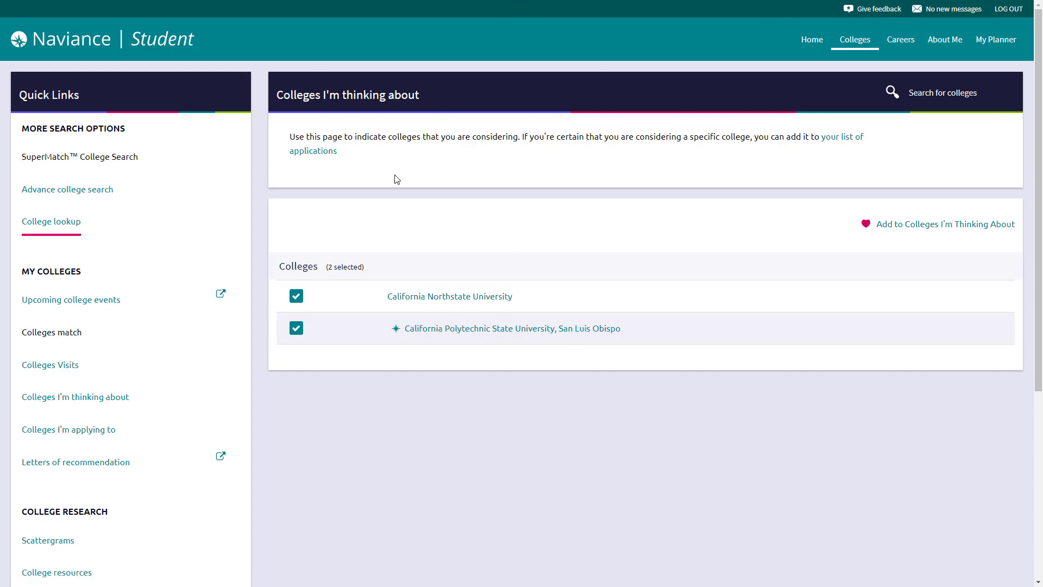
left_click(65, 50)
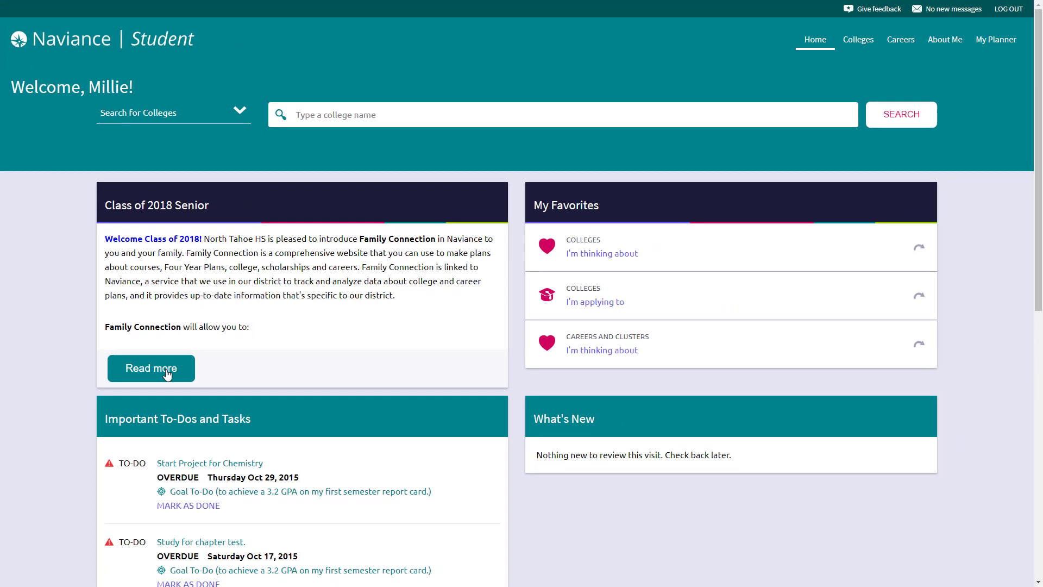
left_click(245, 444)
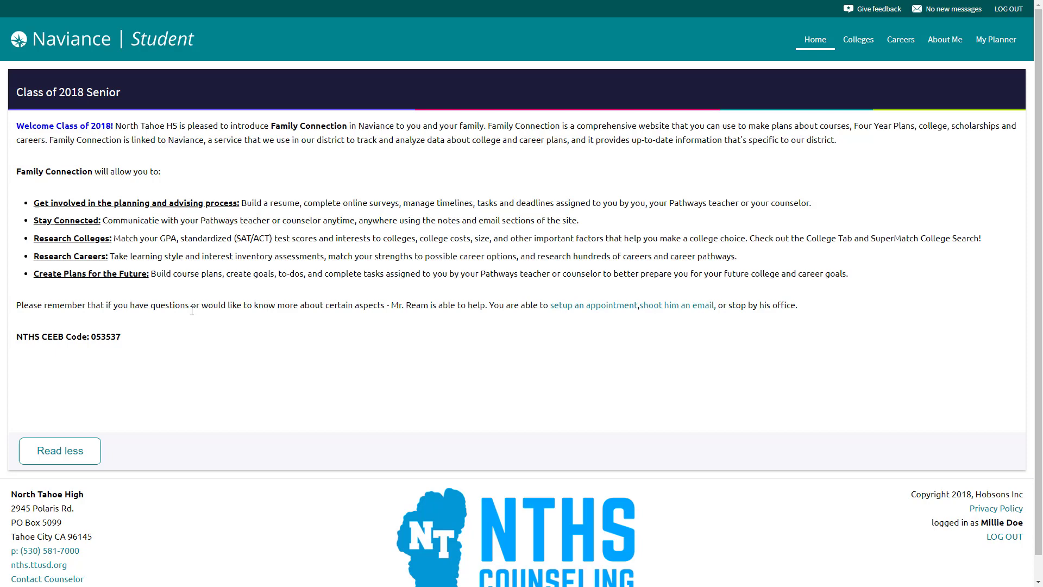
mouse_move(76, 64)
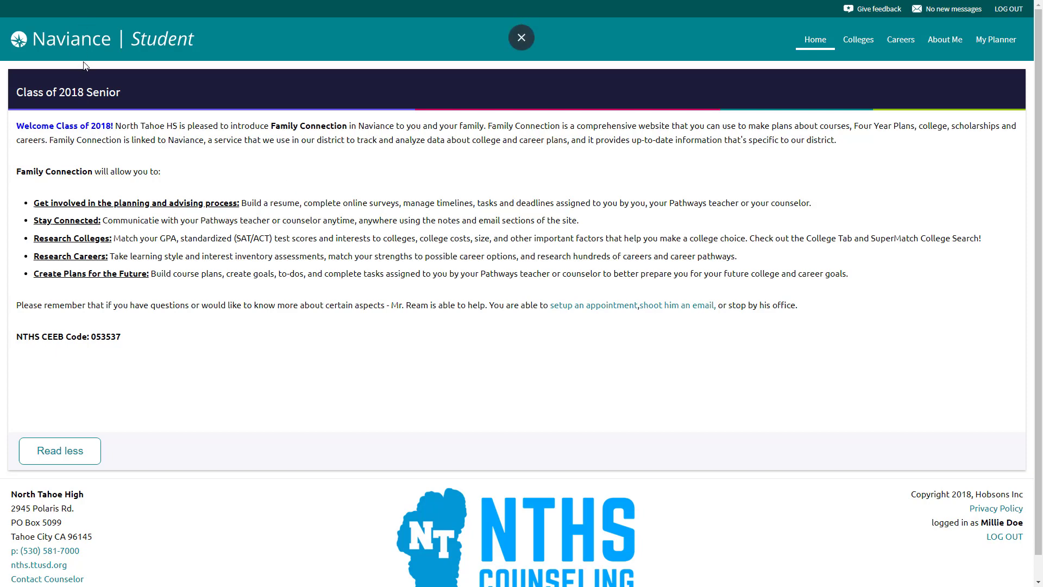
left_click(93, 52)
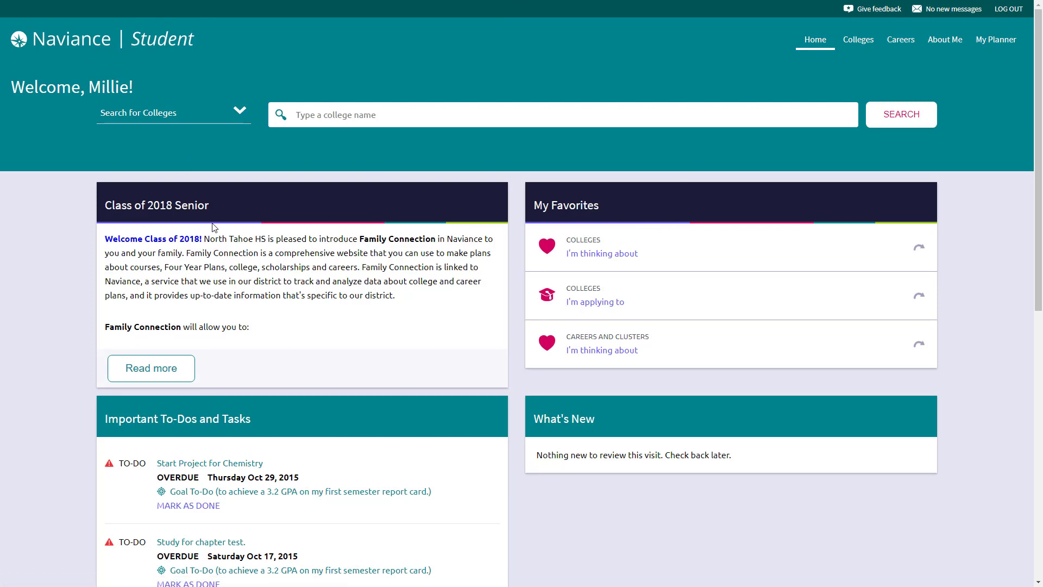
scroll(210, 298, "down", 4)
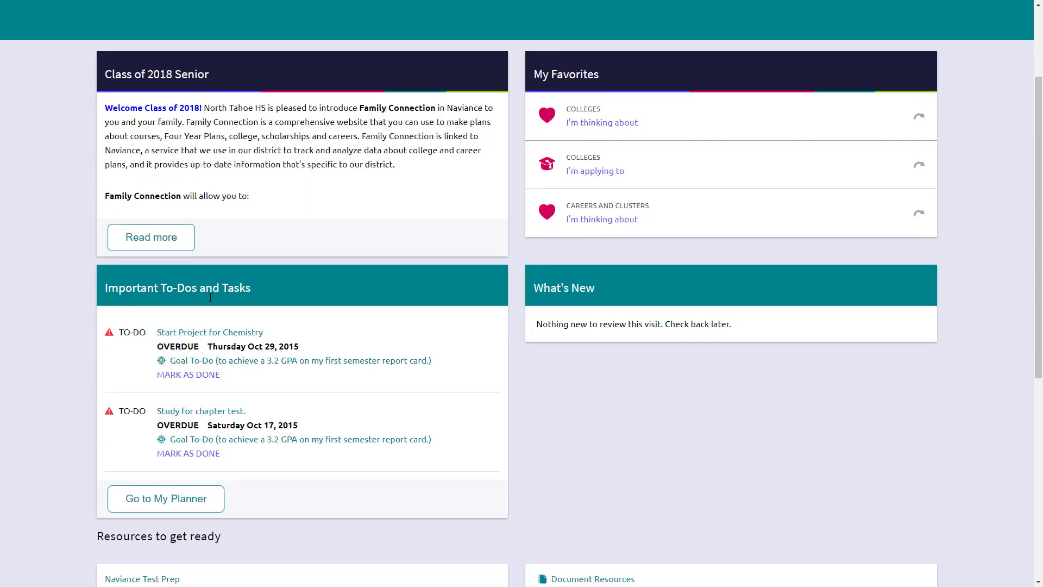
scroll(185, 241, "down", 1)
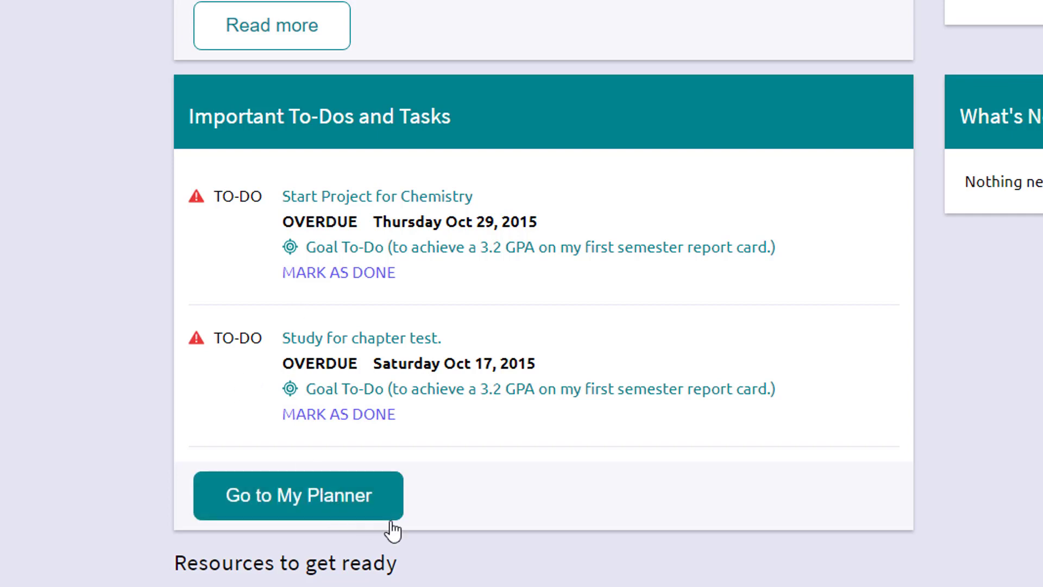
scroll(321, 462, "down", 5)
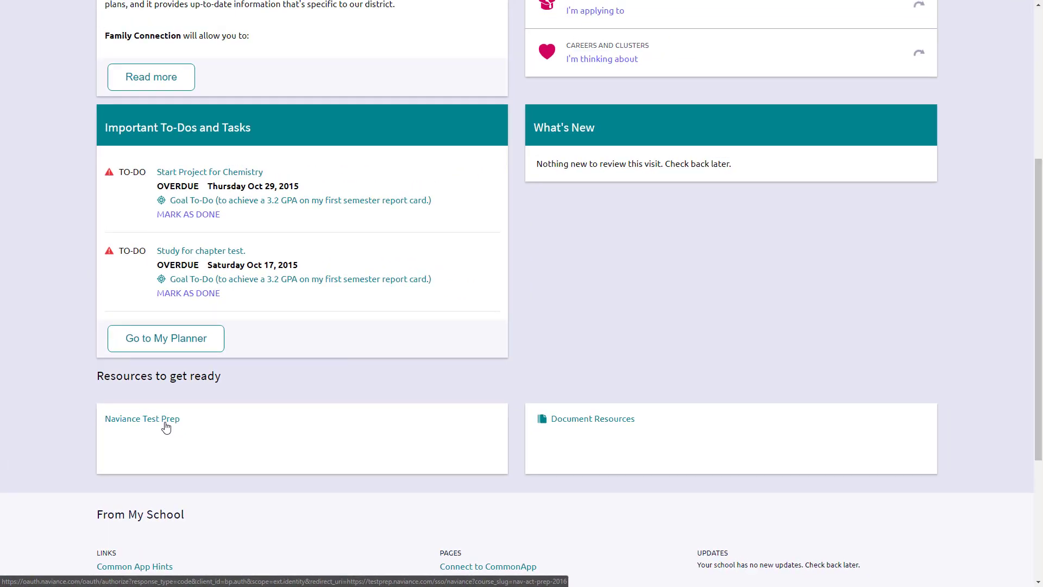
scroll(299, 330, "up", 5)
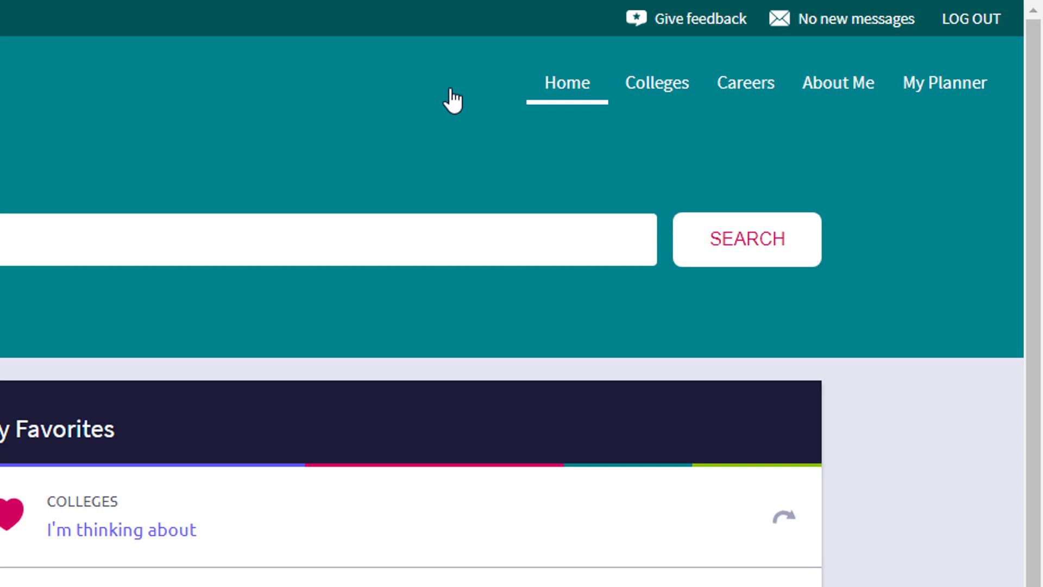
left_click(663, 106)
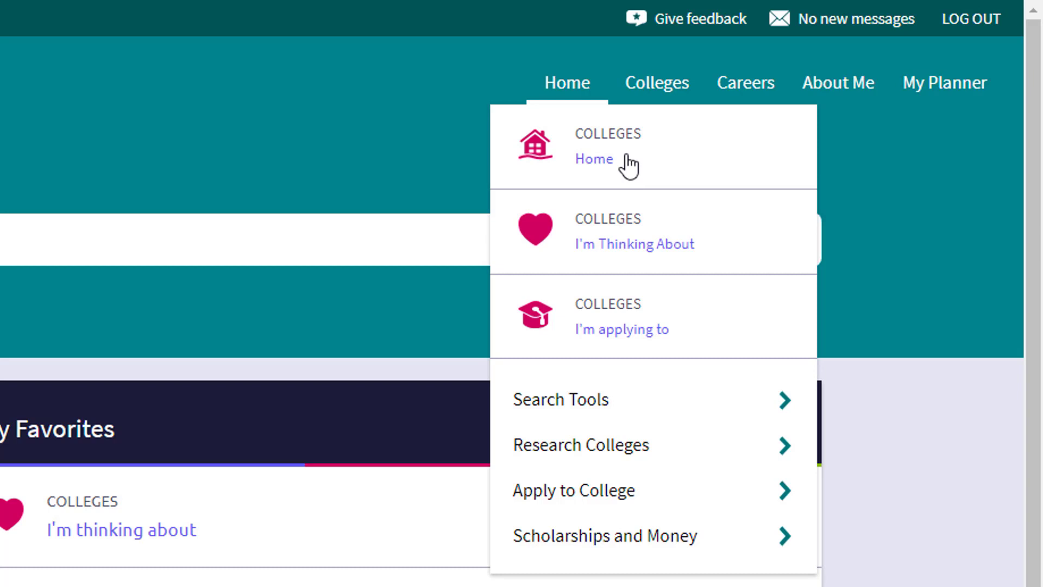
left_click(752, 96)
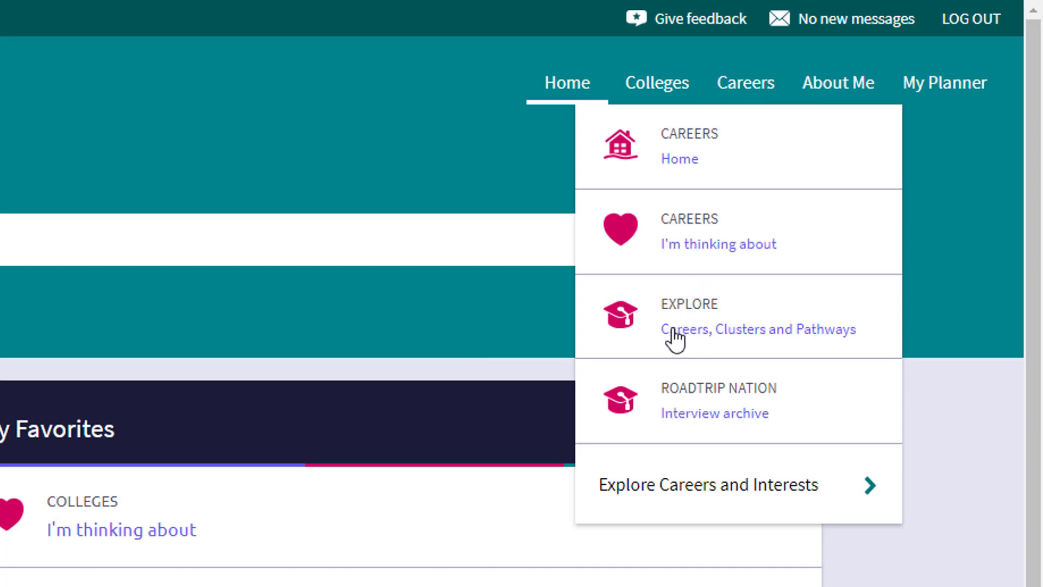
left_click(831, 77)
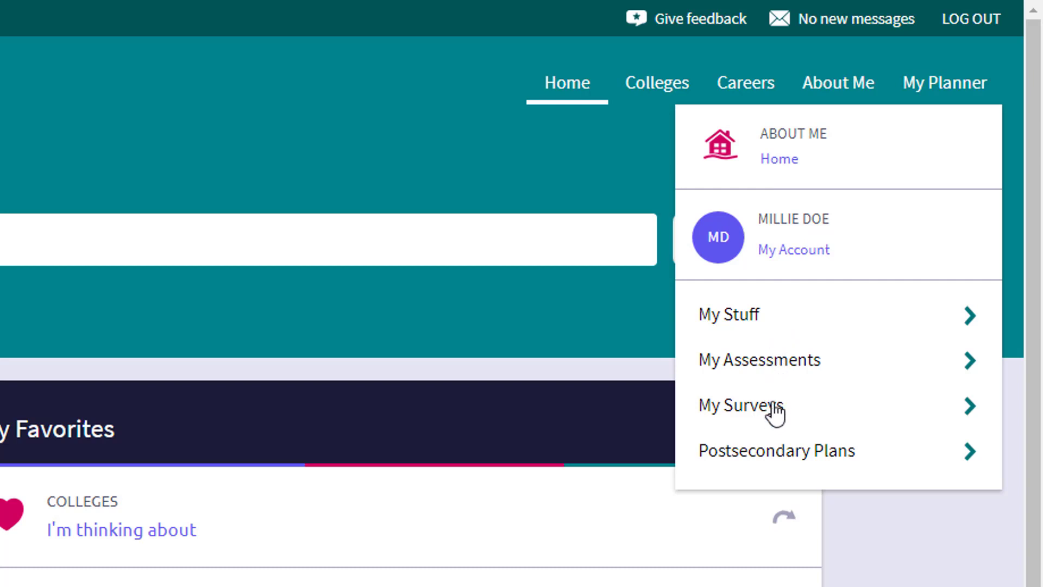
left_click(807, 363)
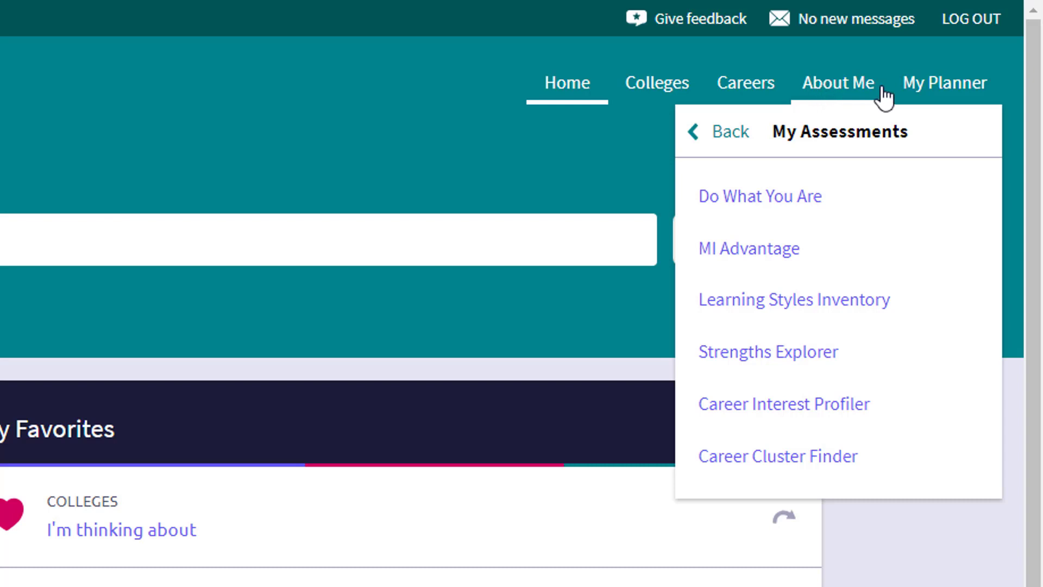
left_click(950, 96)
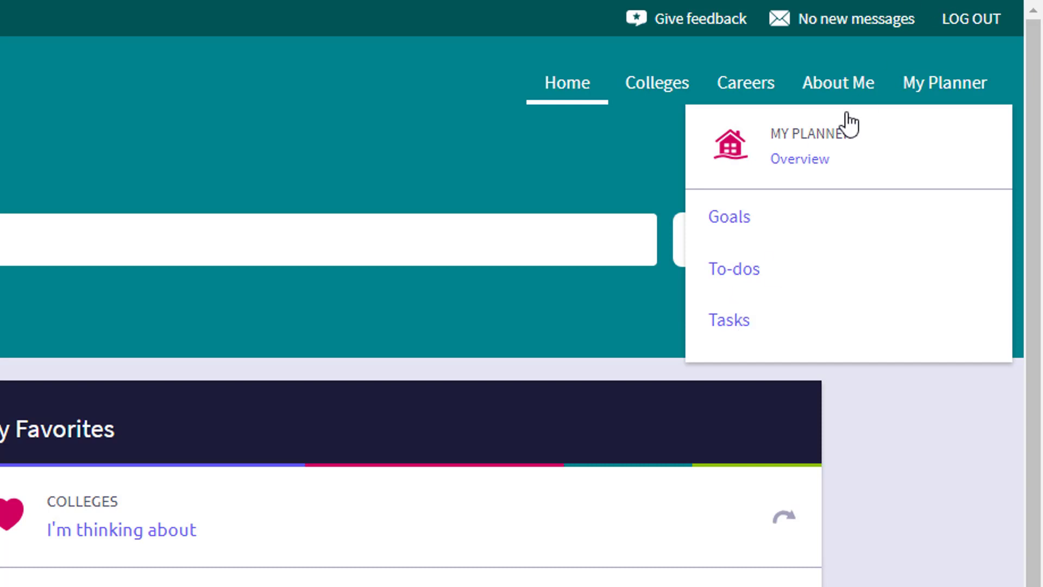
left_click(834, 89)
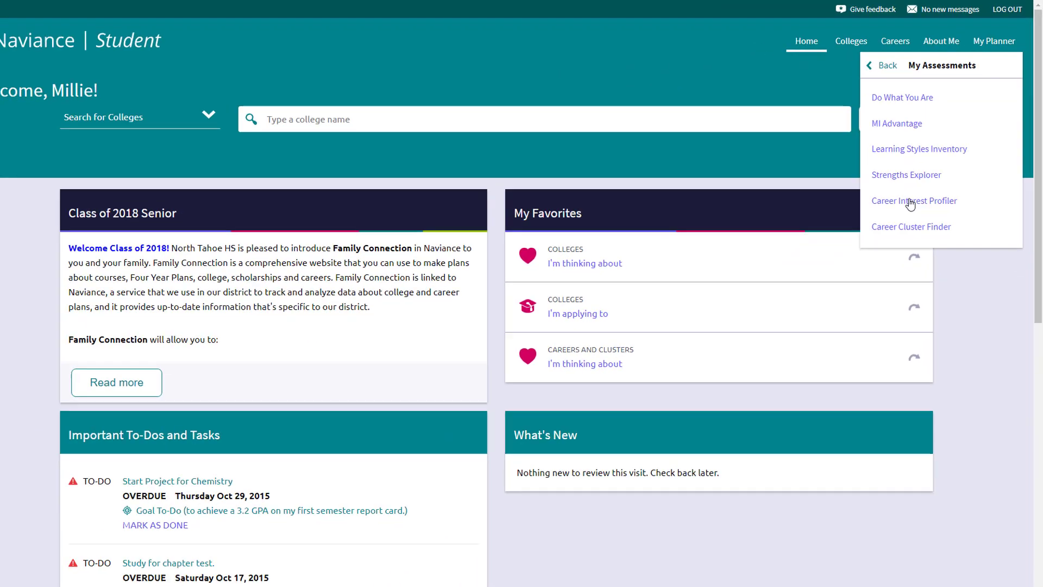
left_click(783, 404)
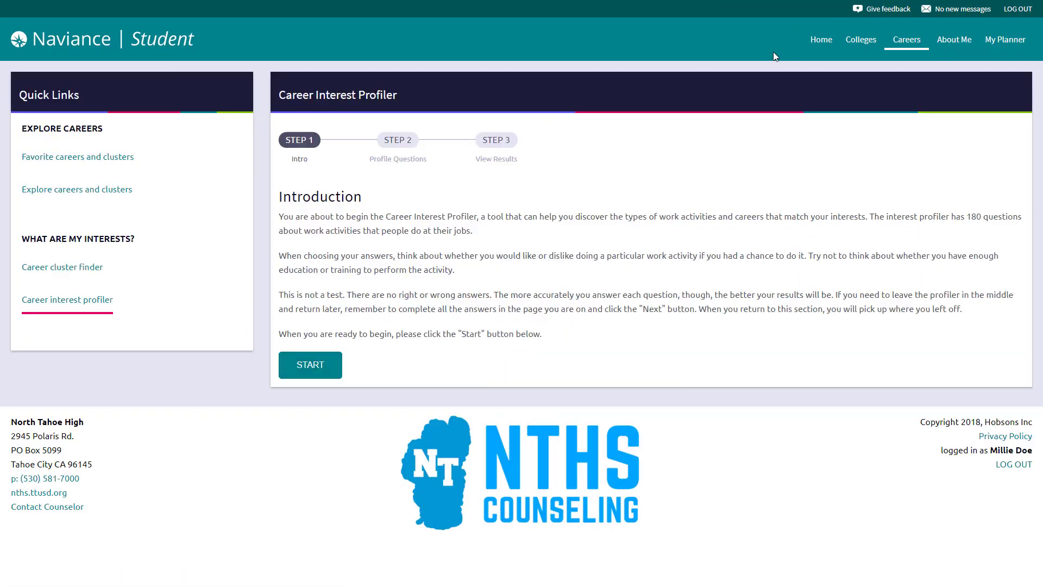
left_click(821, 44)
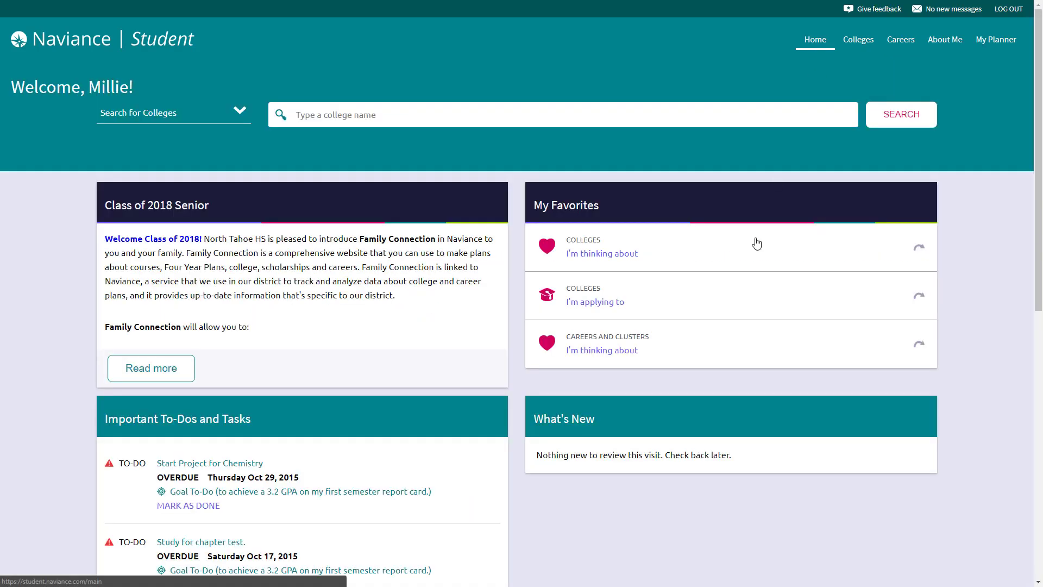
scroll(752, 256, "down", 1)
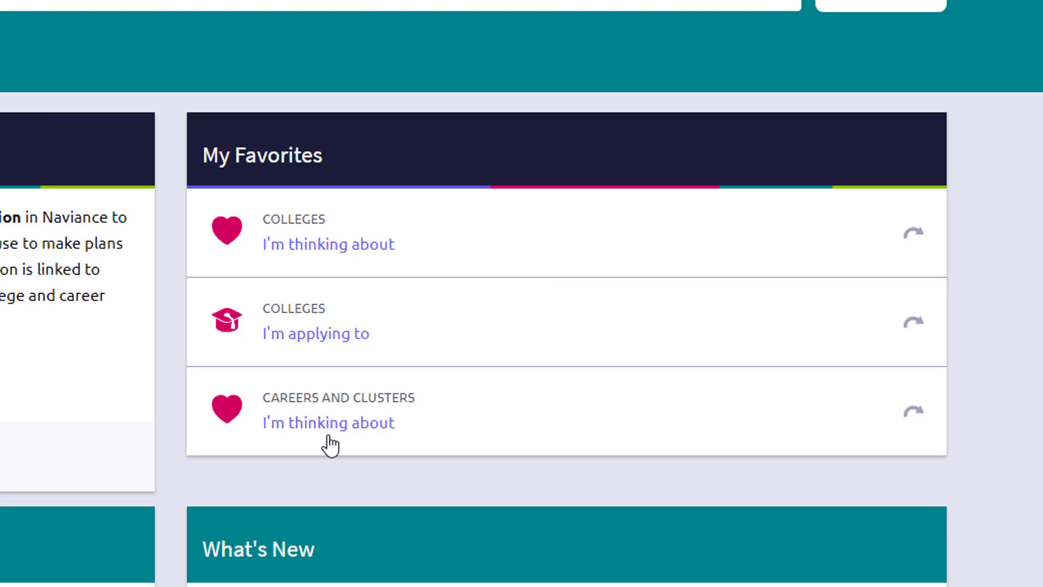
scroll(324, 571, "down", 1)
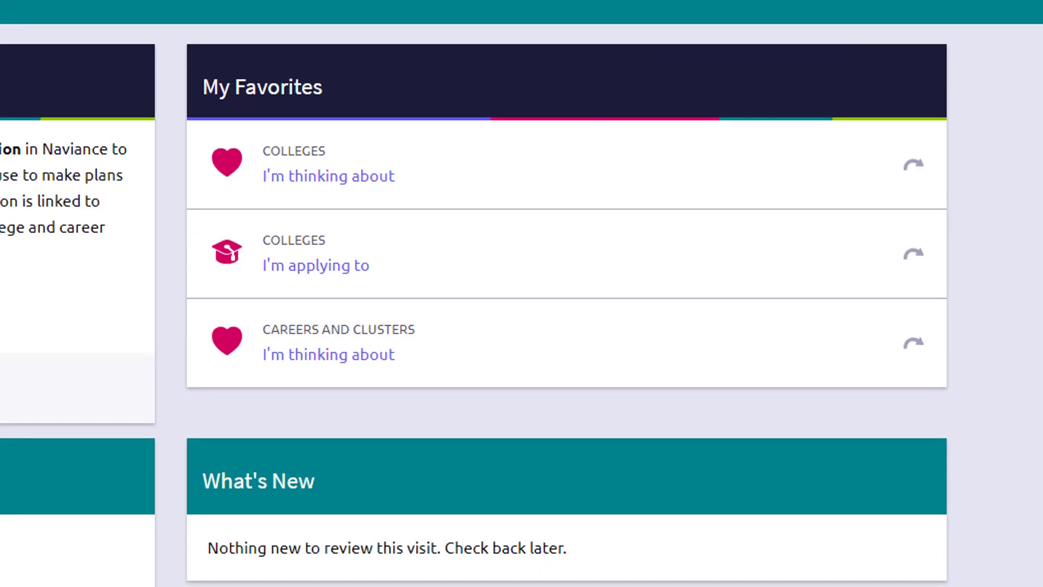
scroll(319, 531, "down", 4)
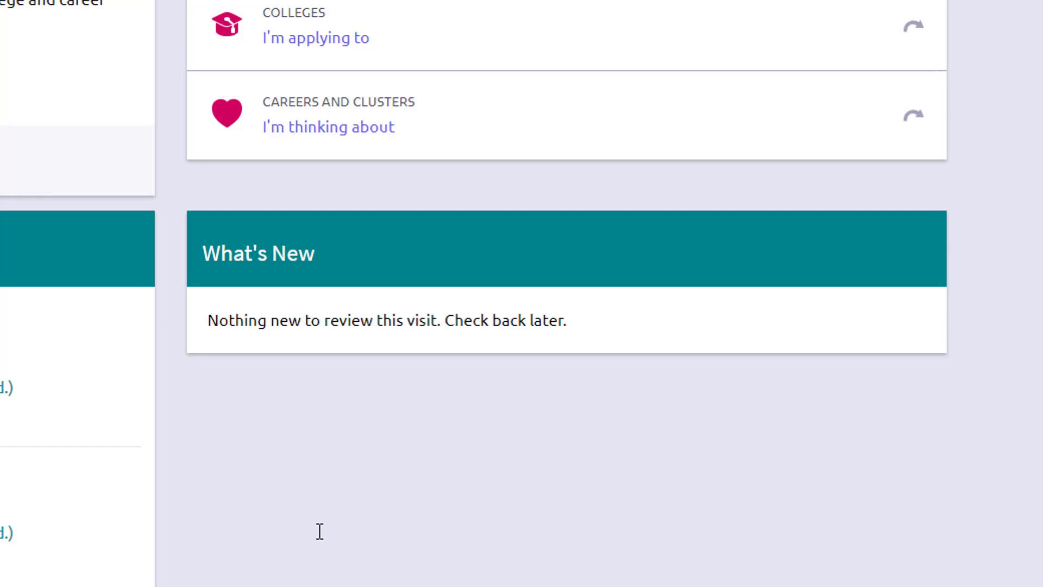
scroll(319, 530, "down", 2)
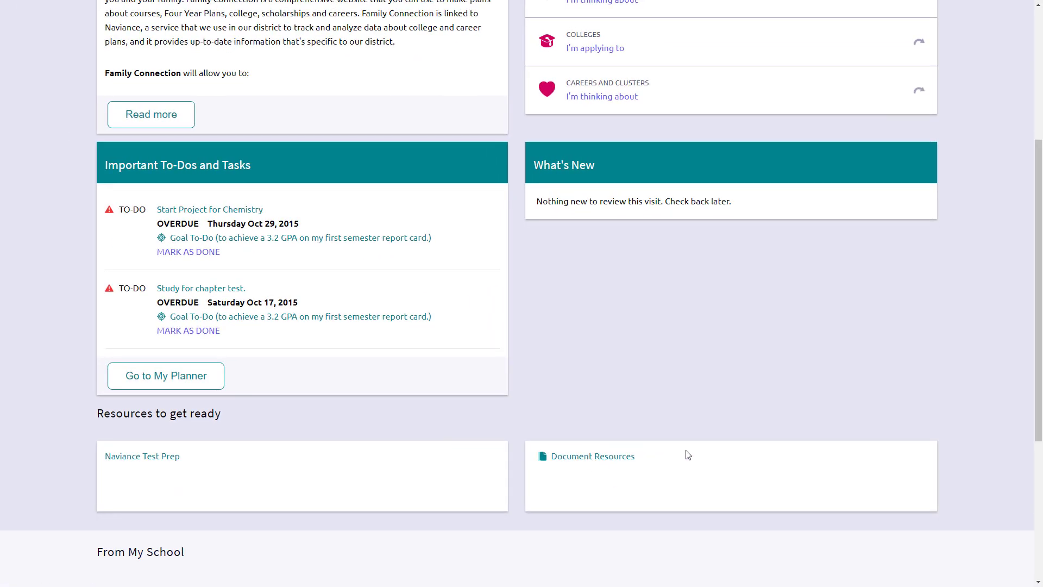
scroll(688, 454, "down", 4)
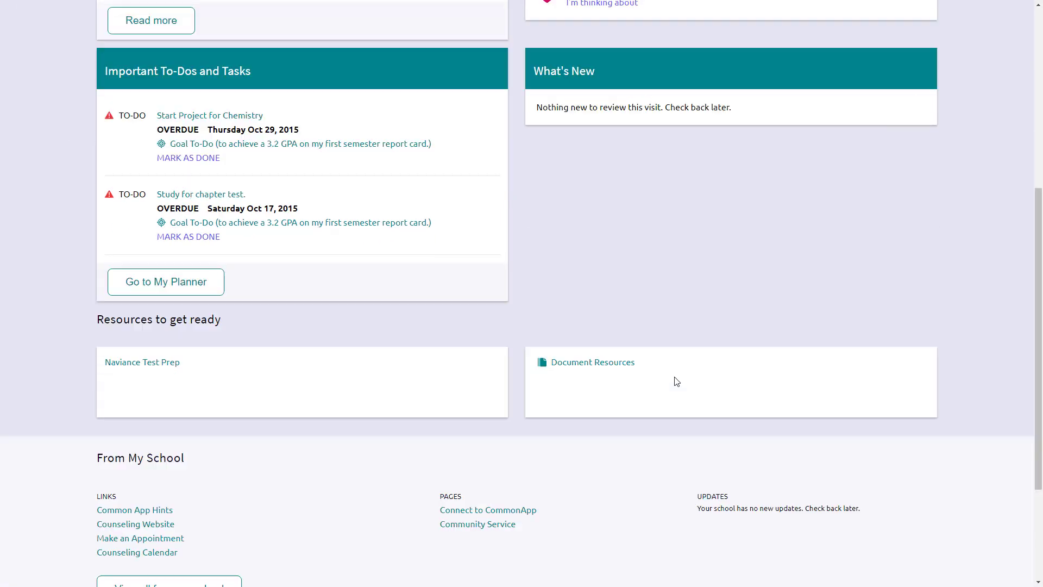